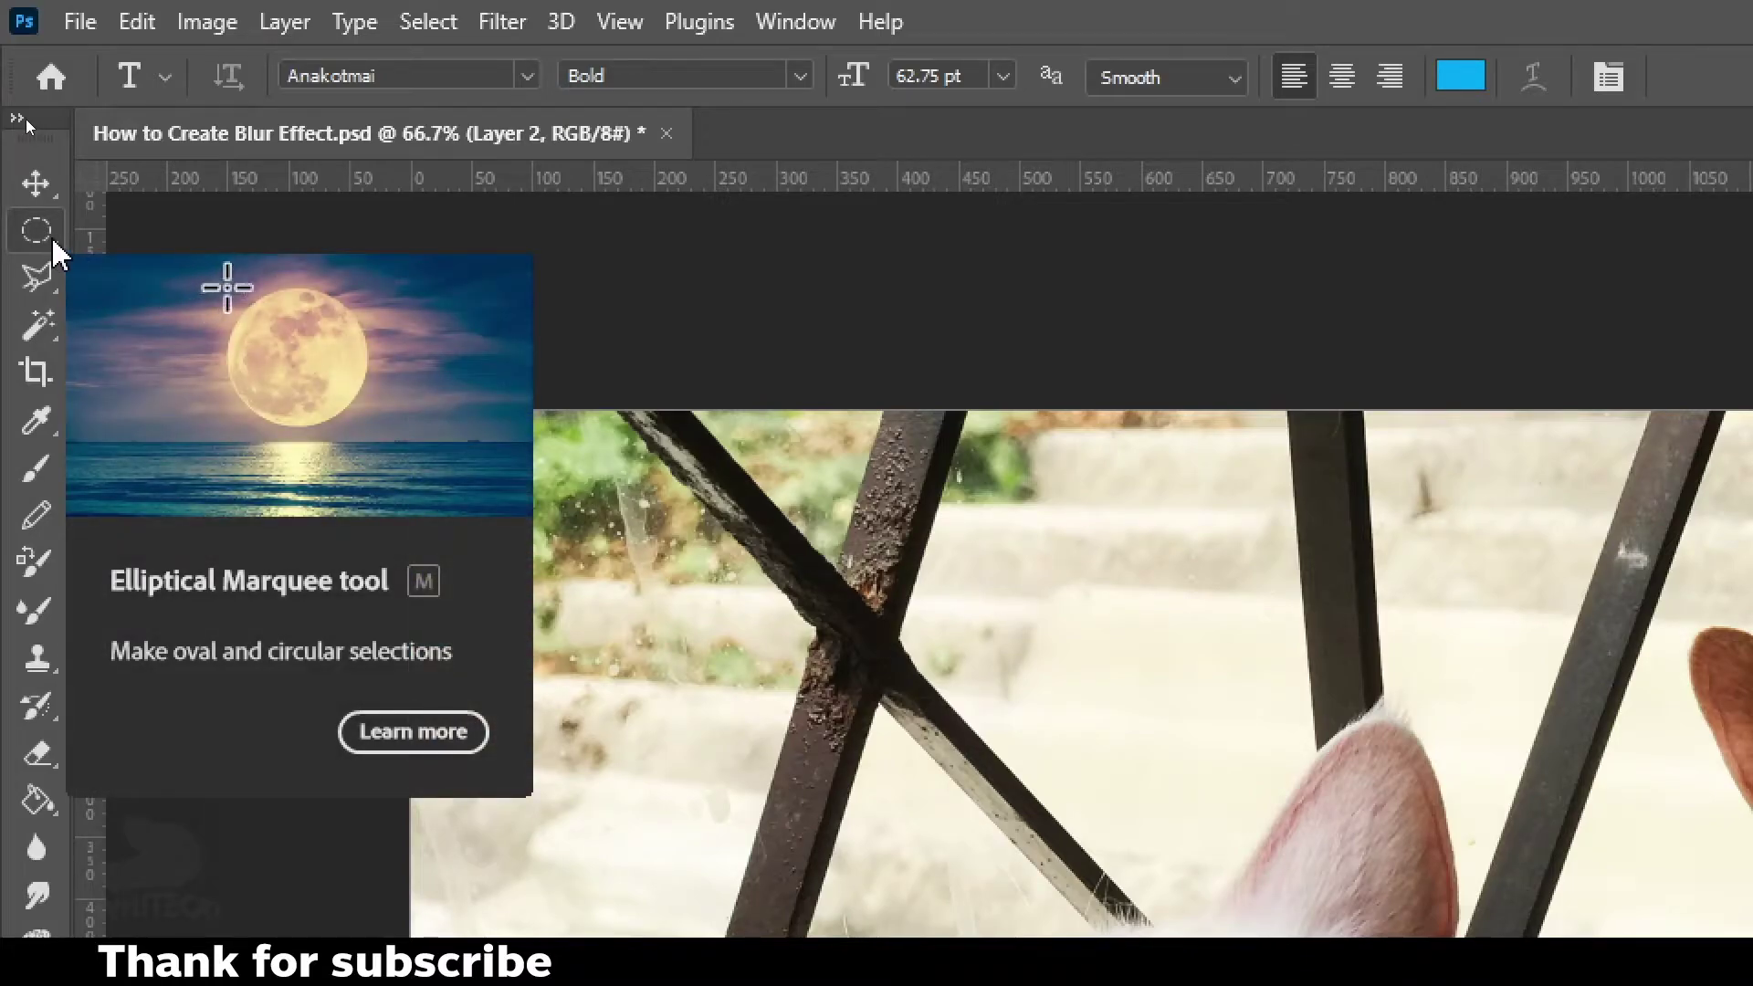
Step: With the Rectangular Marquee Tool, select an 816 × 618 px area around the white cat's head
click(55, 251)
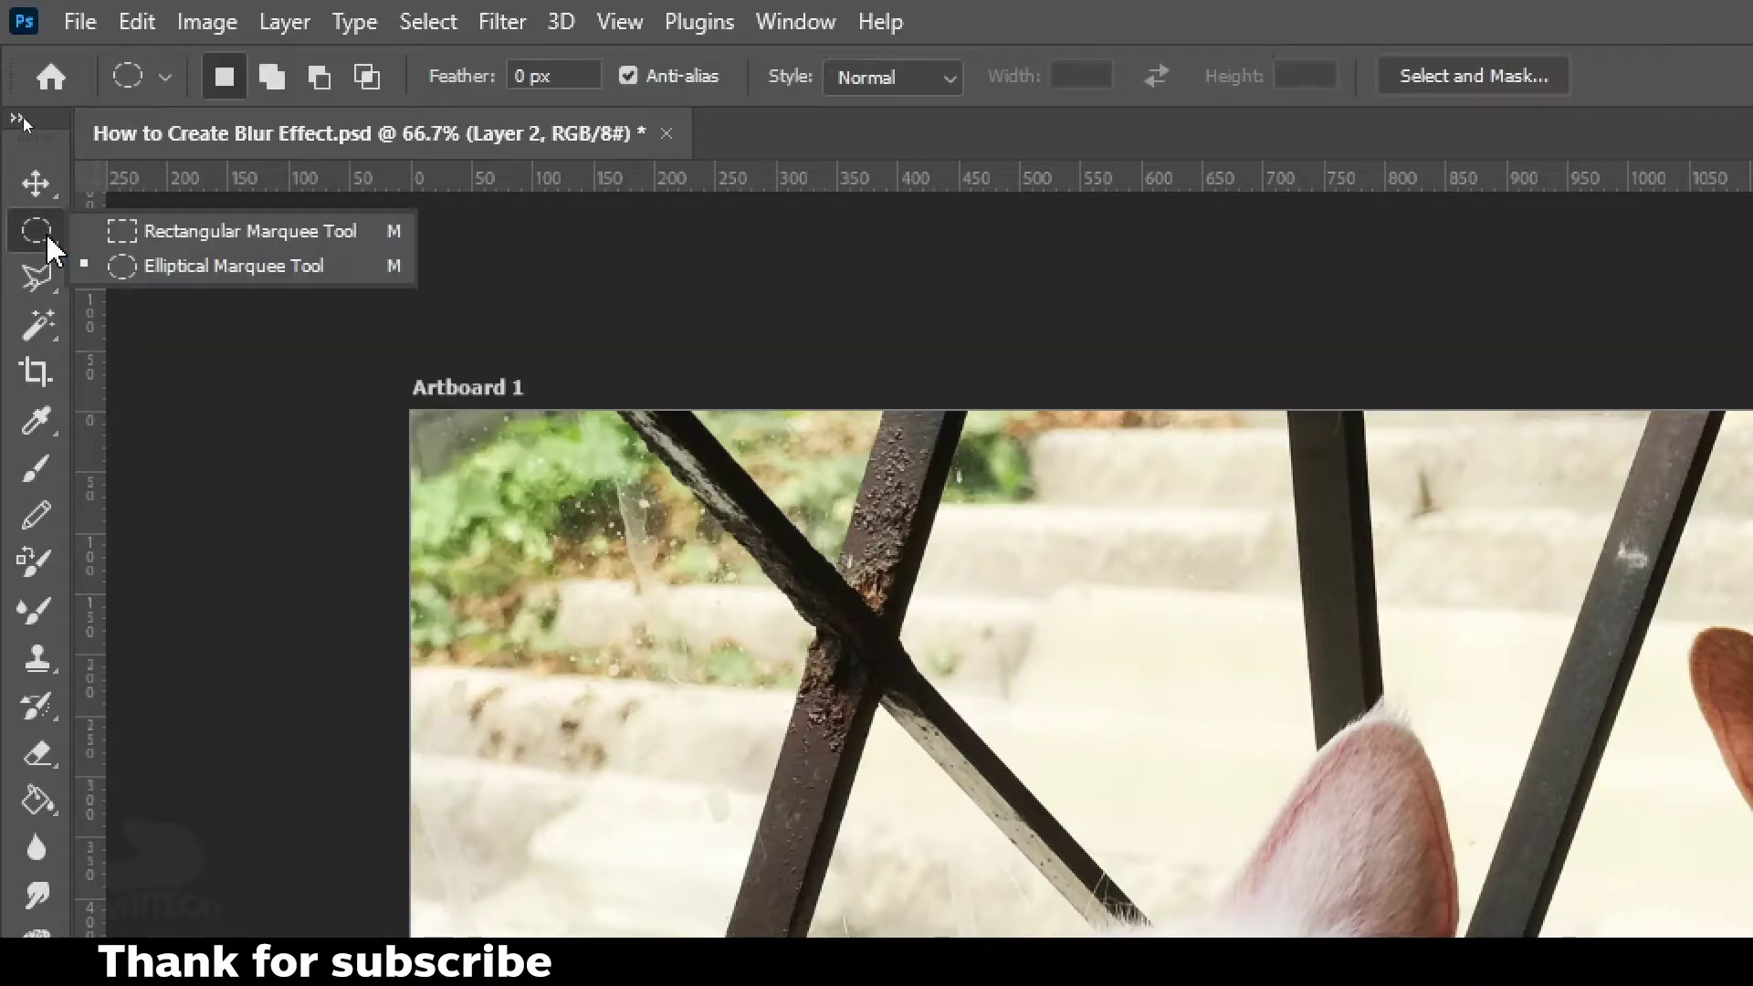
click(179, 239)
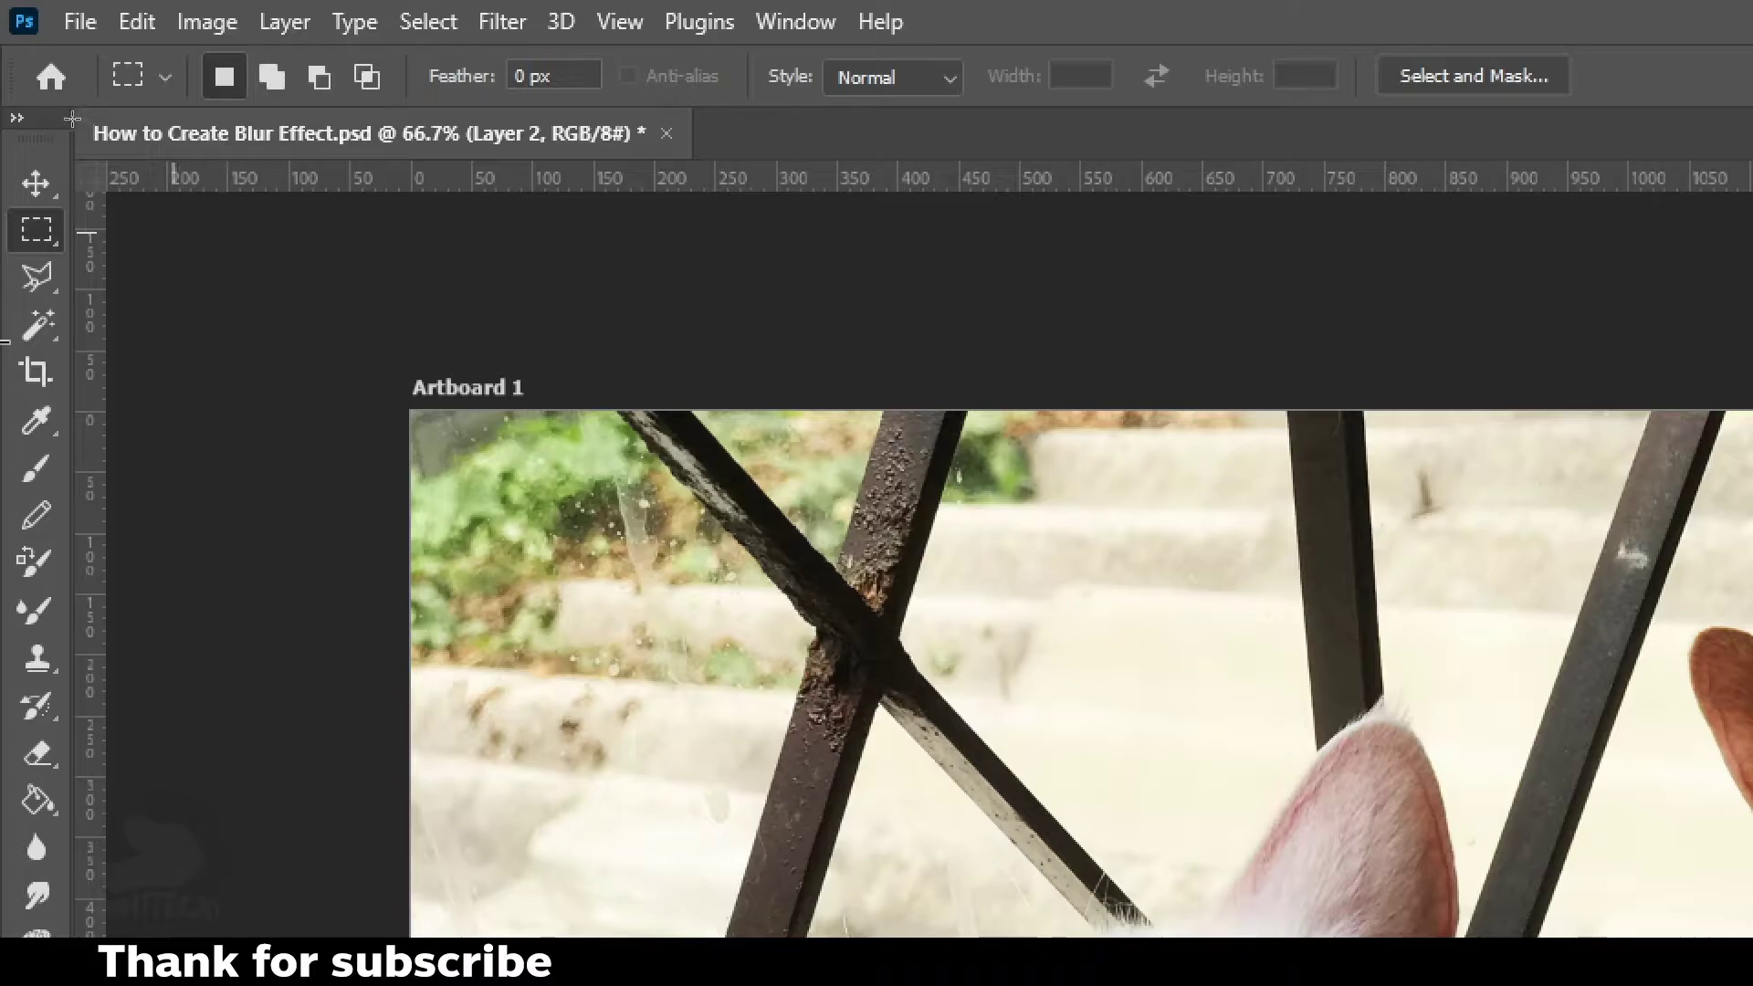
right_click(34, 246)
click(133, 260)
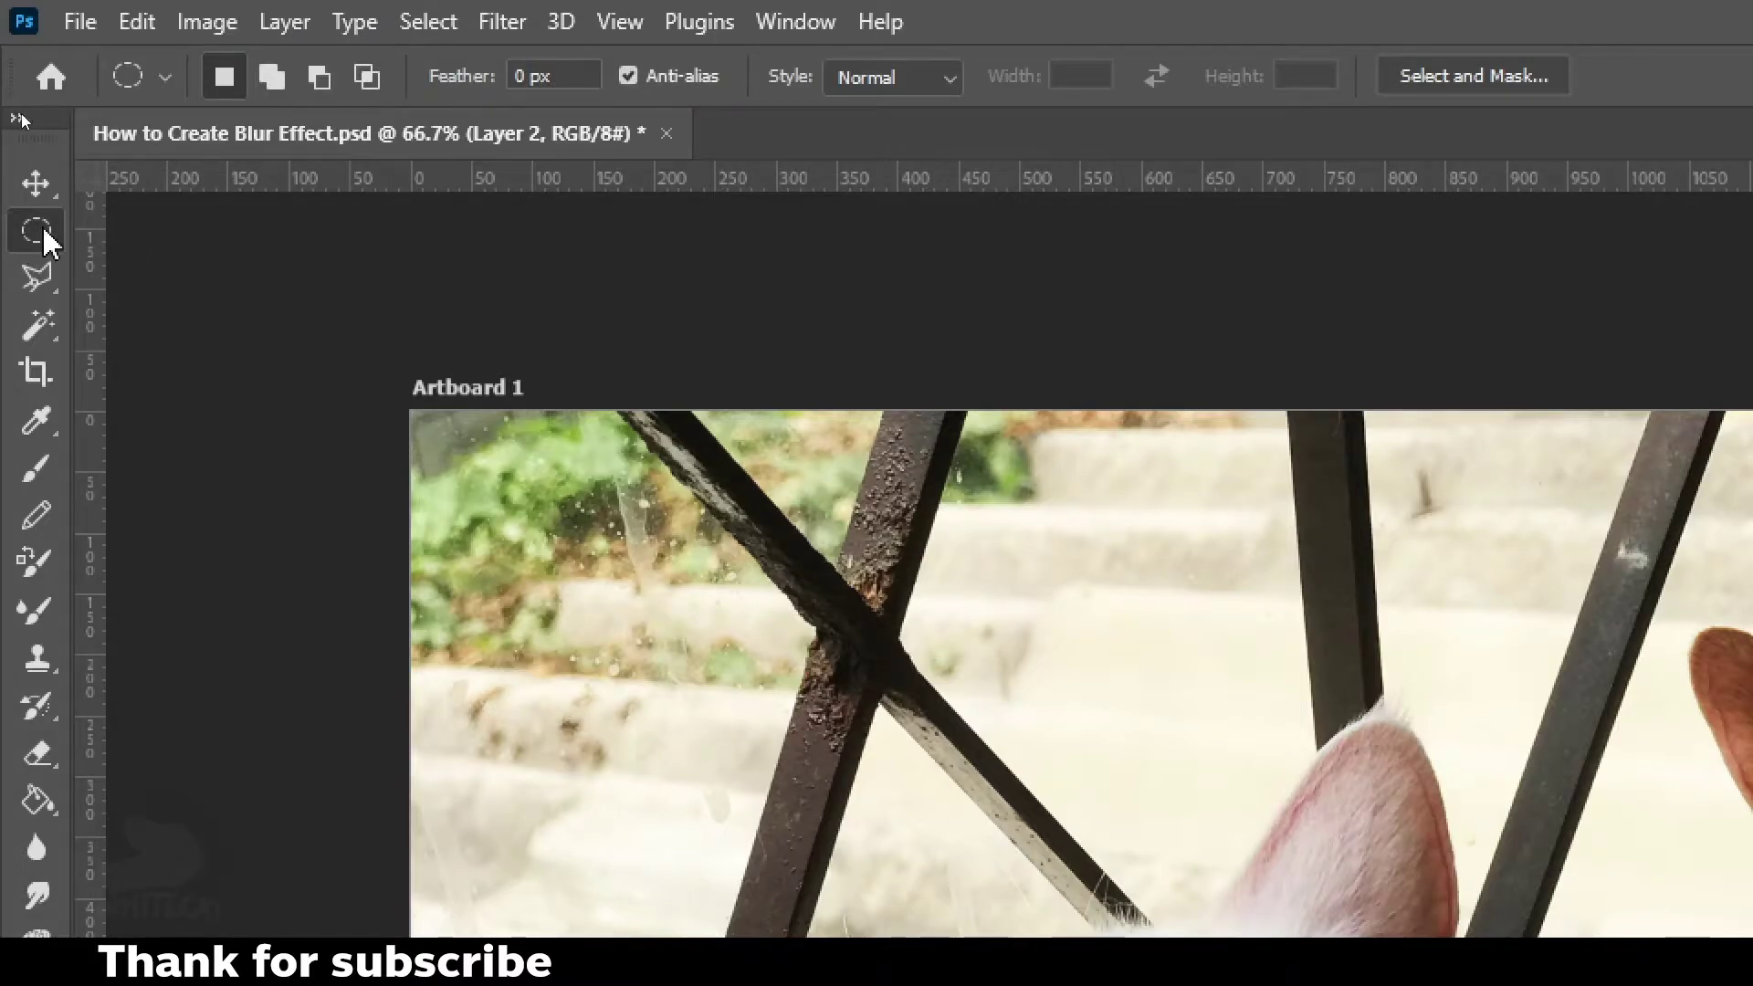
right_click(42, 231)
click(114, 235)
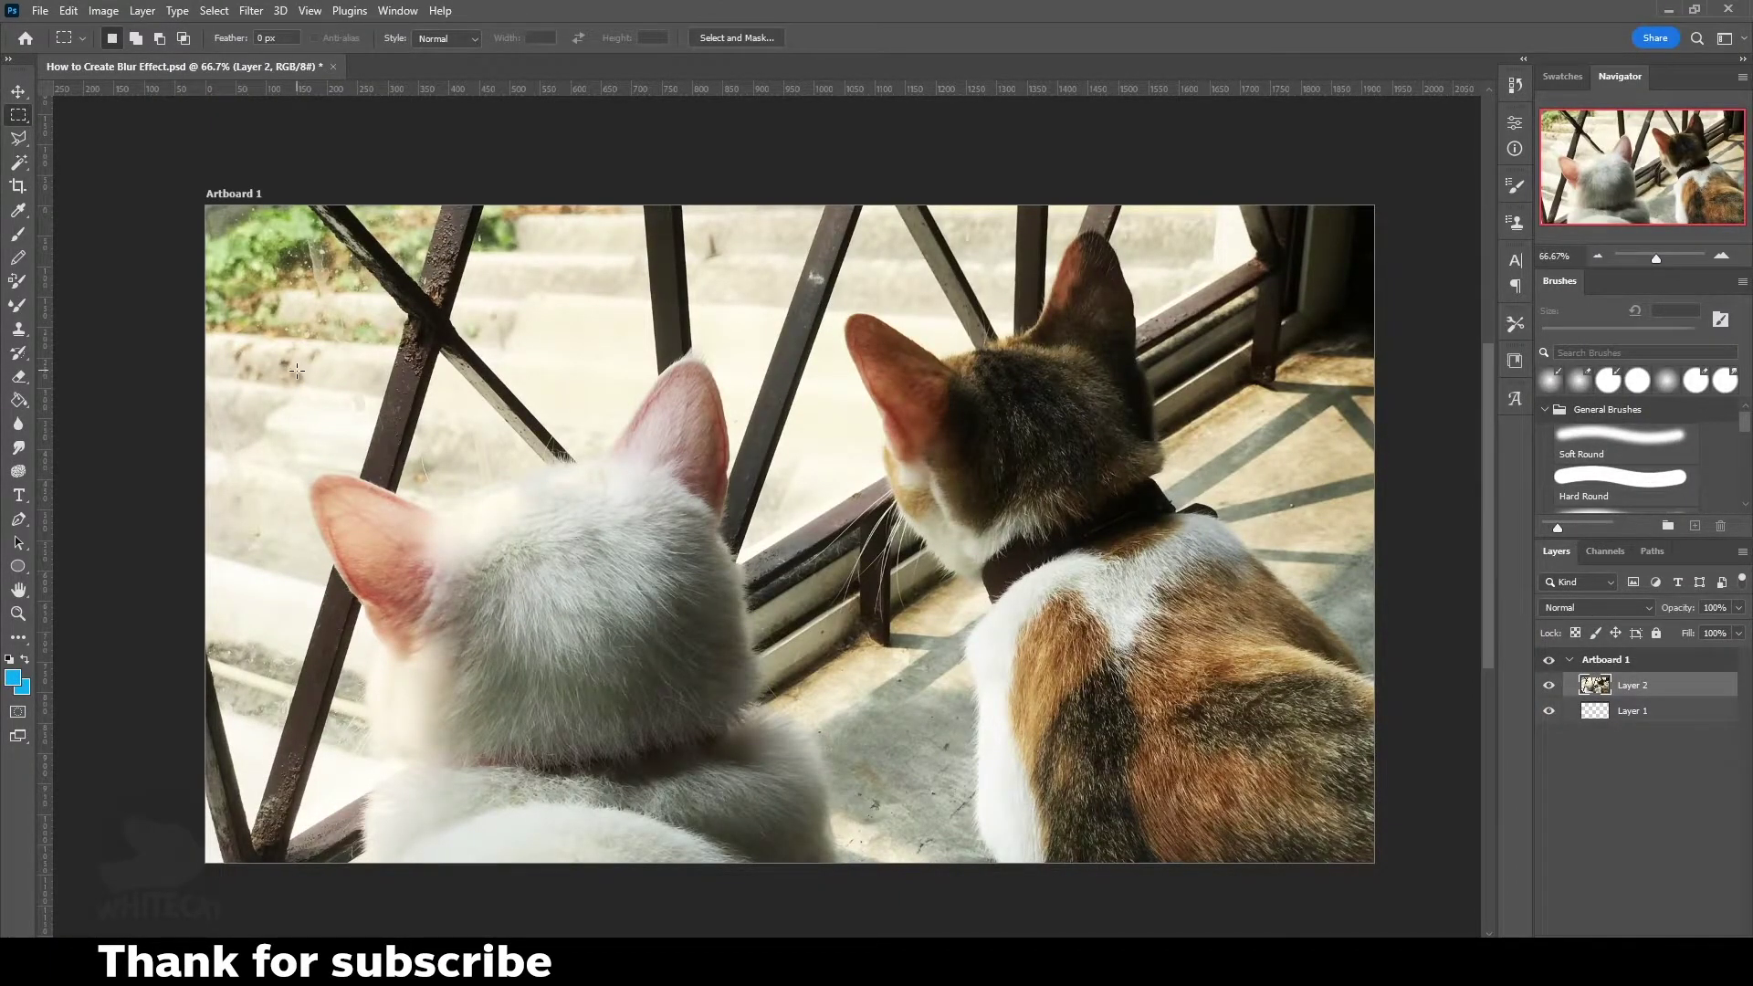
drag(301, 372, 790, 738)
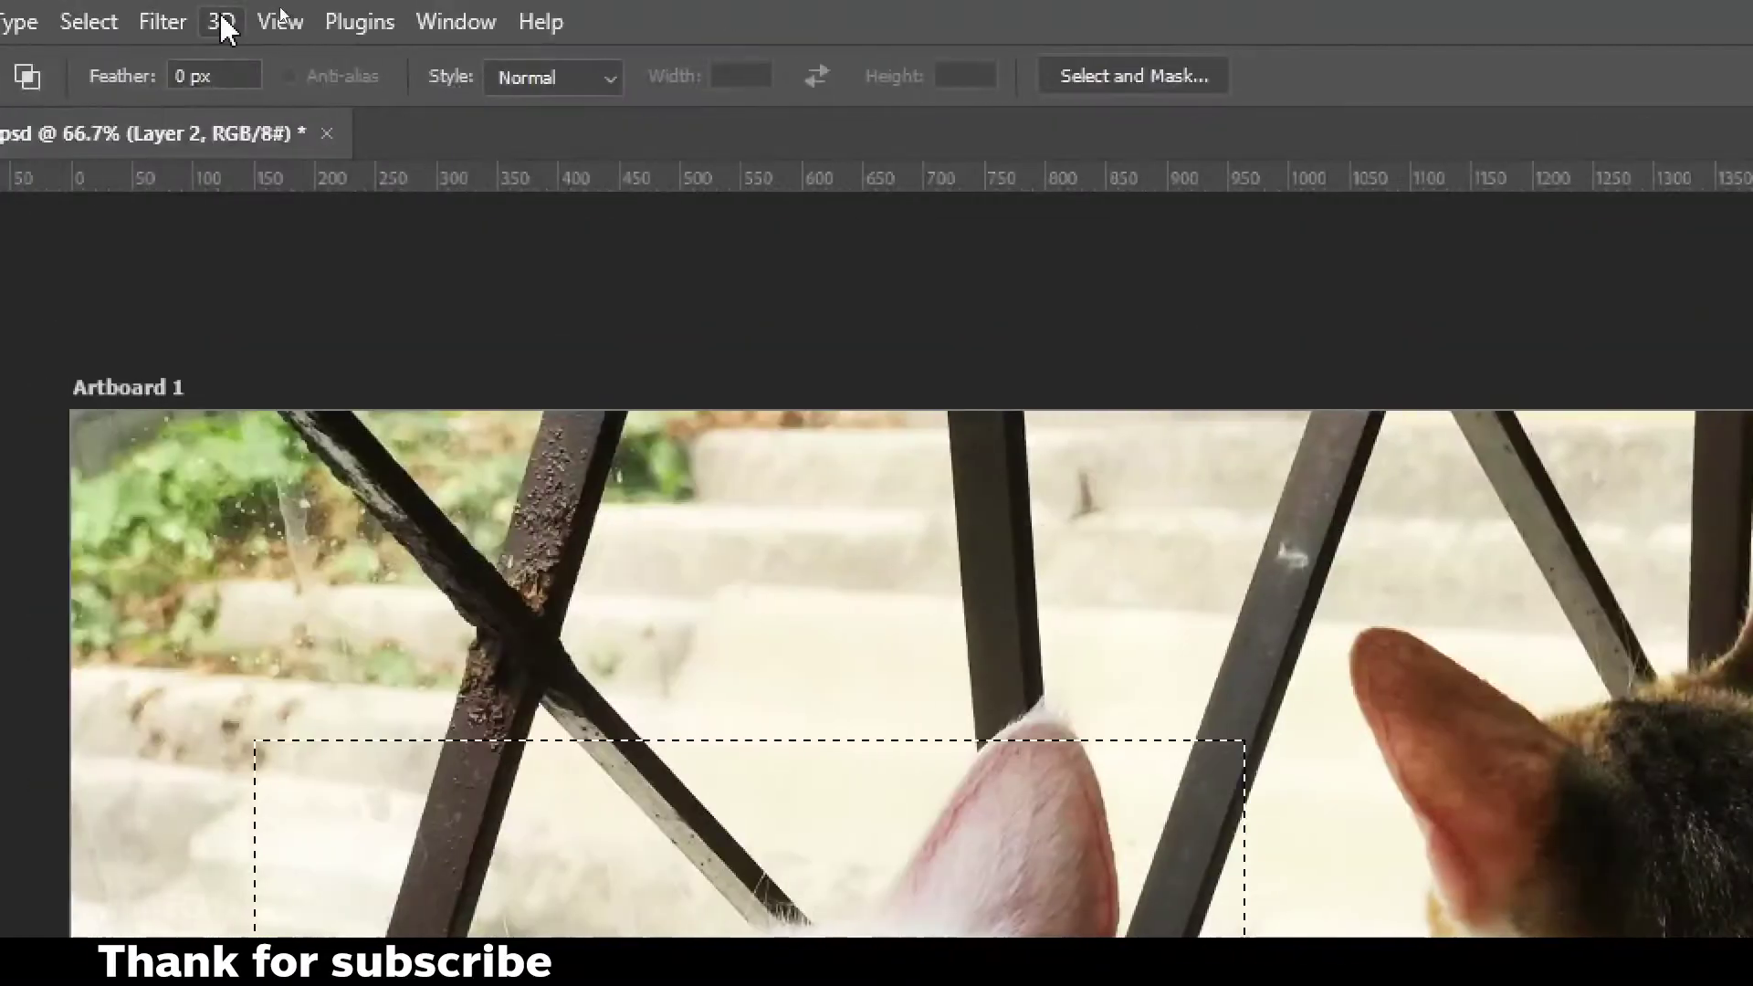
Step: Open the Filter menu to reach the Pixelate filters such as Mosaic
click(222, 21)
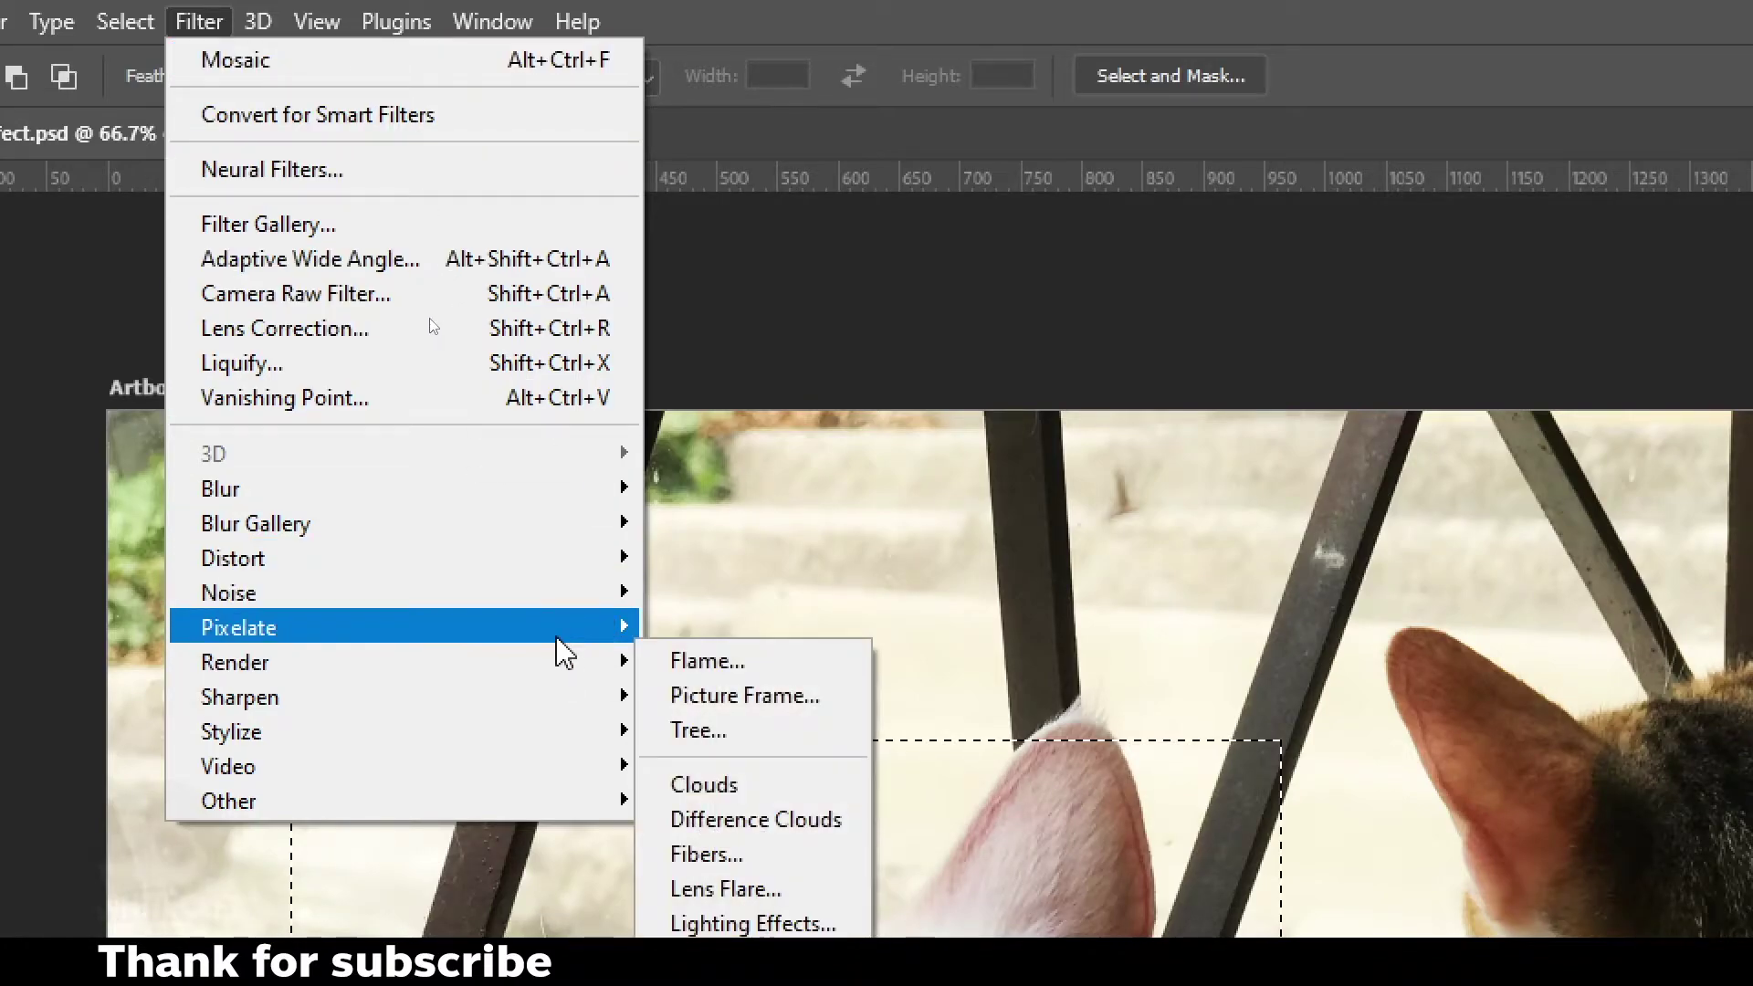
mouse_move(238, 627)
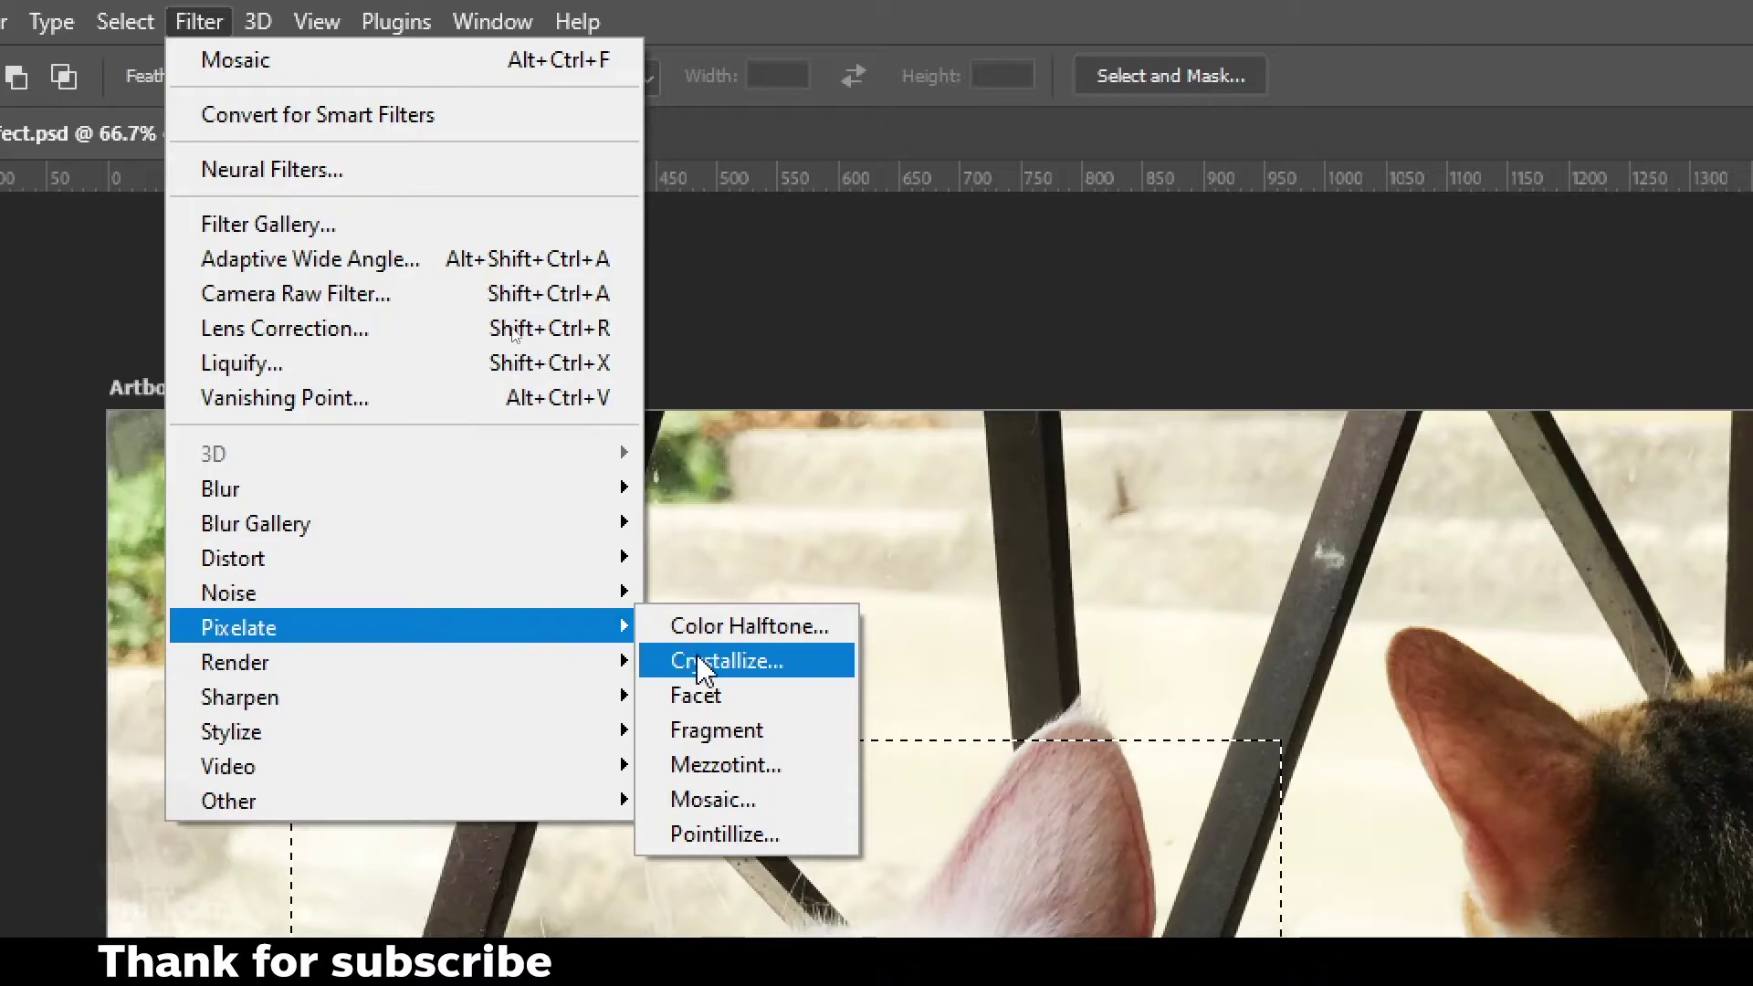
Step: Apply a Mosaic filter with cell size 40 to the white cat's rectangle
click(746, 805)
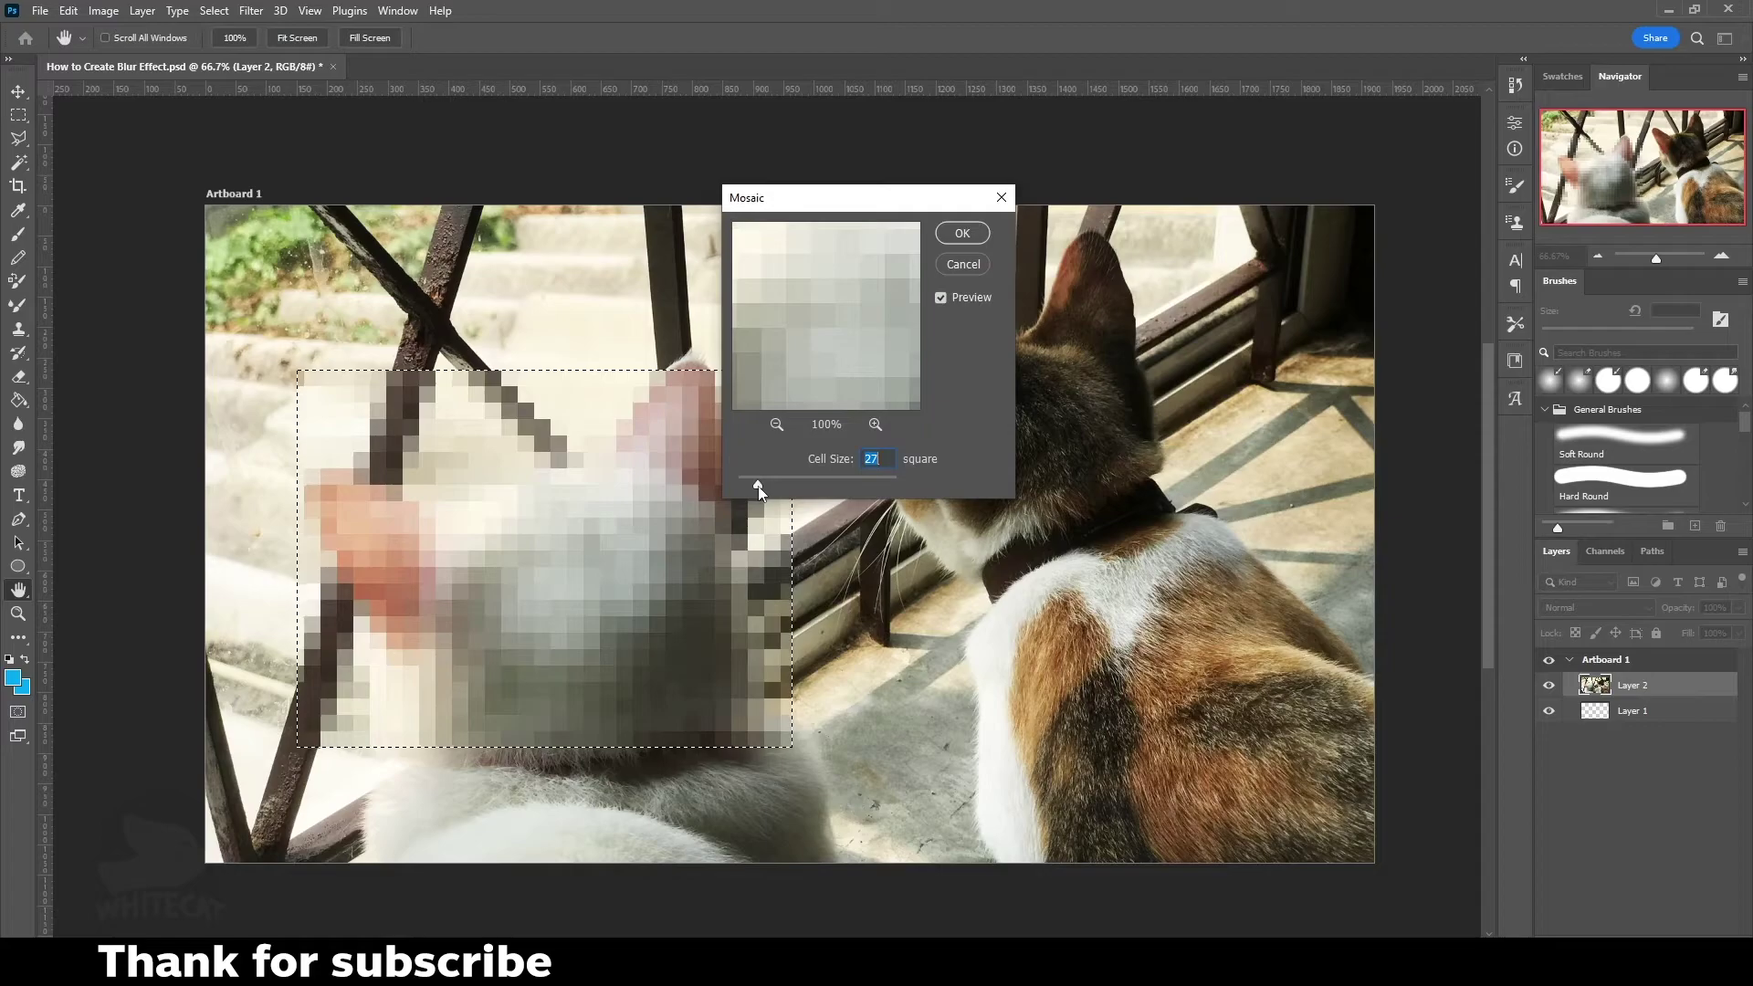
mouse_move(757, 485)
mouse_down()
mouse_move(817, 493)
mouse_move(738, 490)
mouse_up()
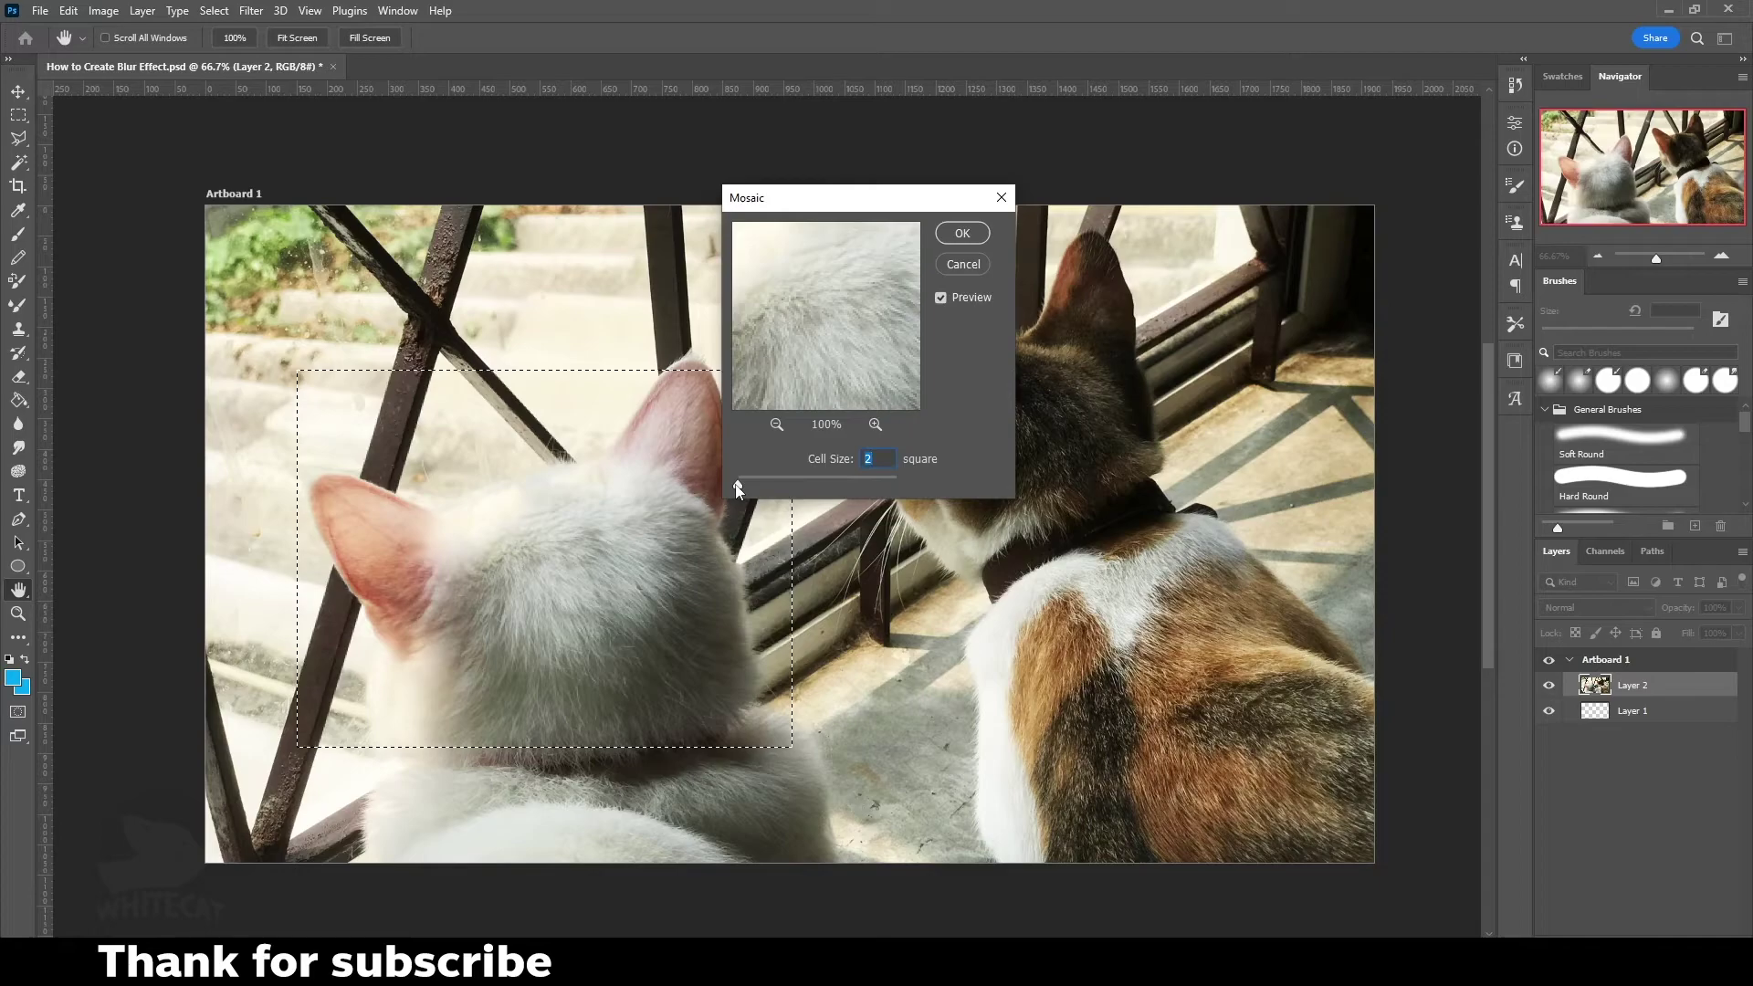
drag(742, 485, 765, 489)
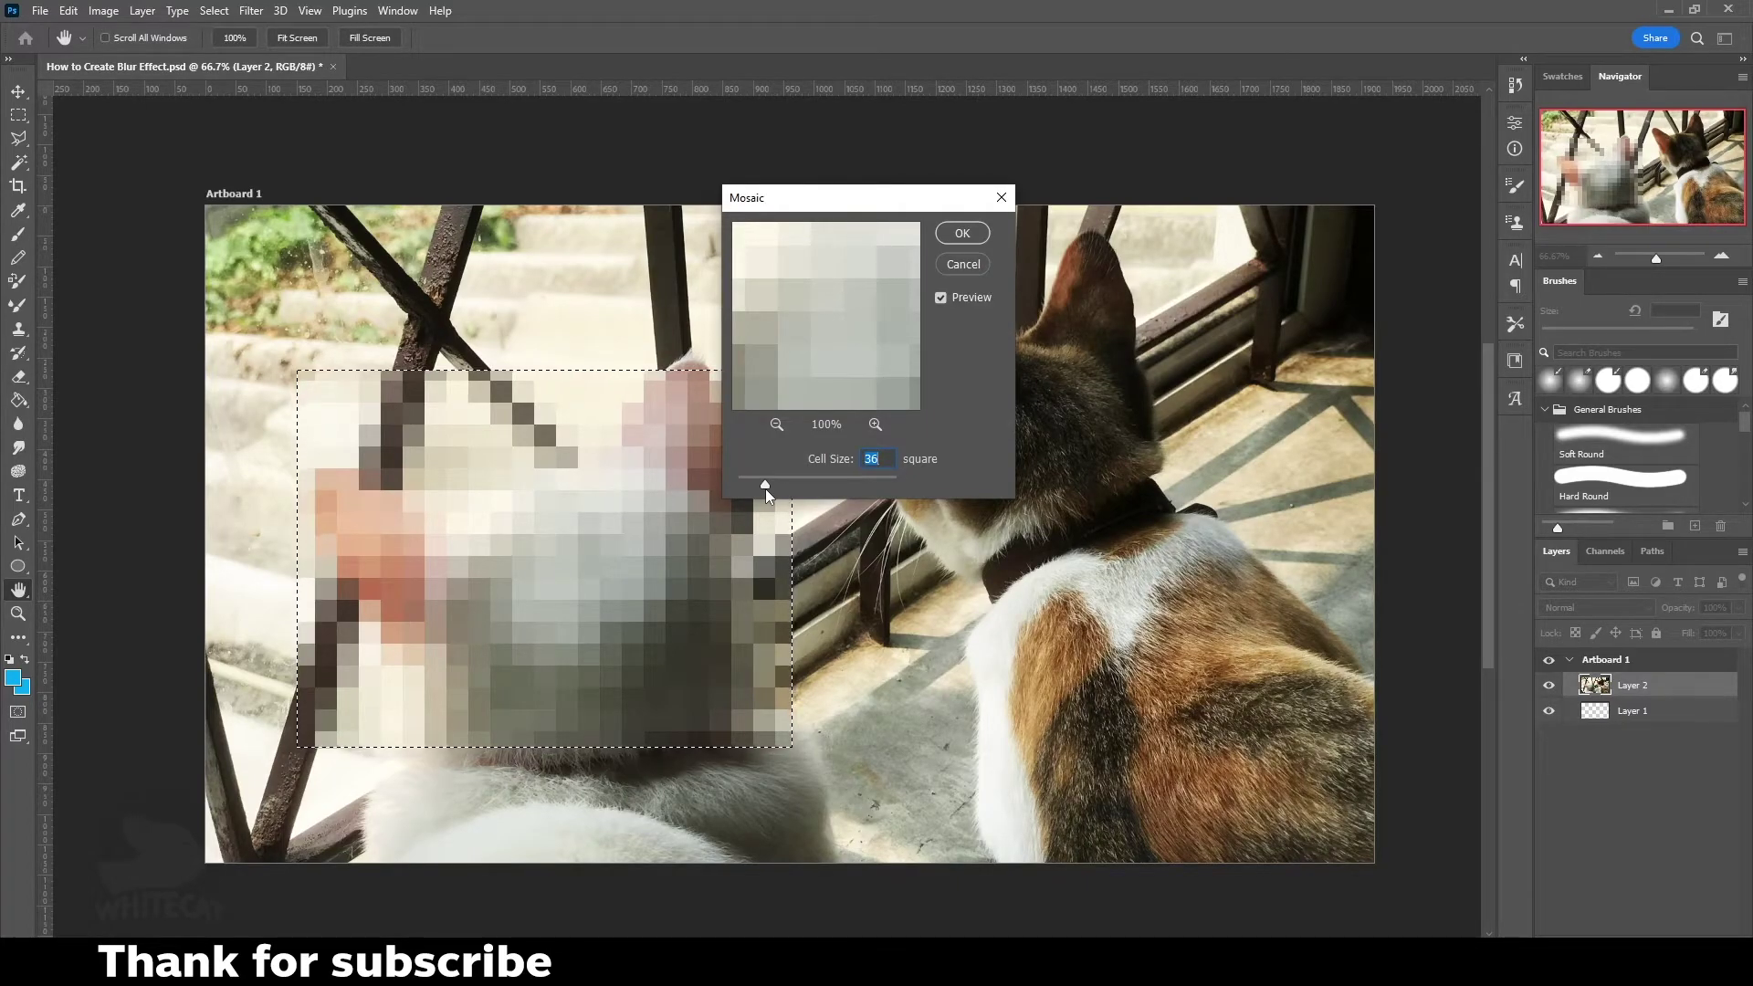
drag(766, 486, 796, 489)
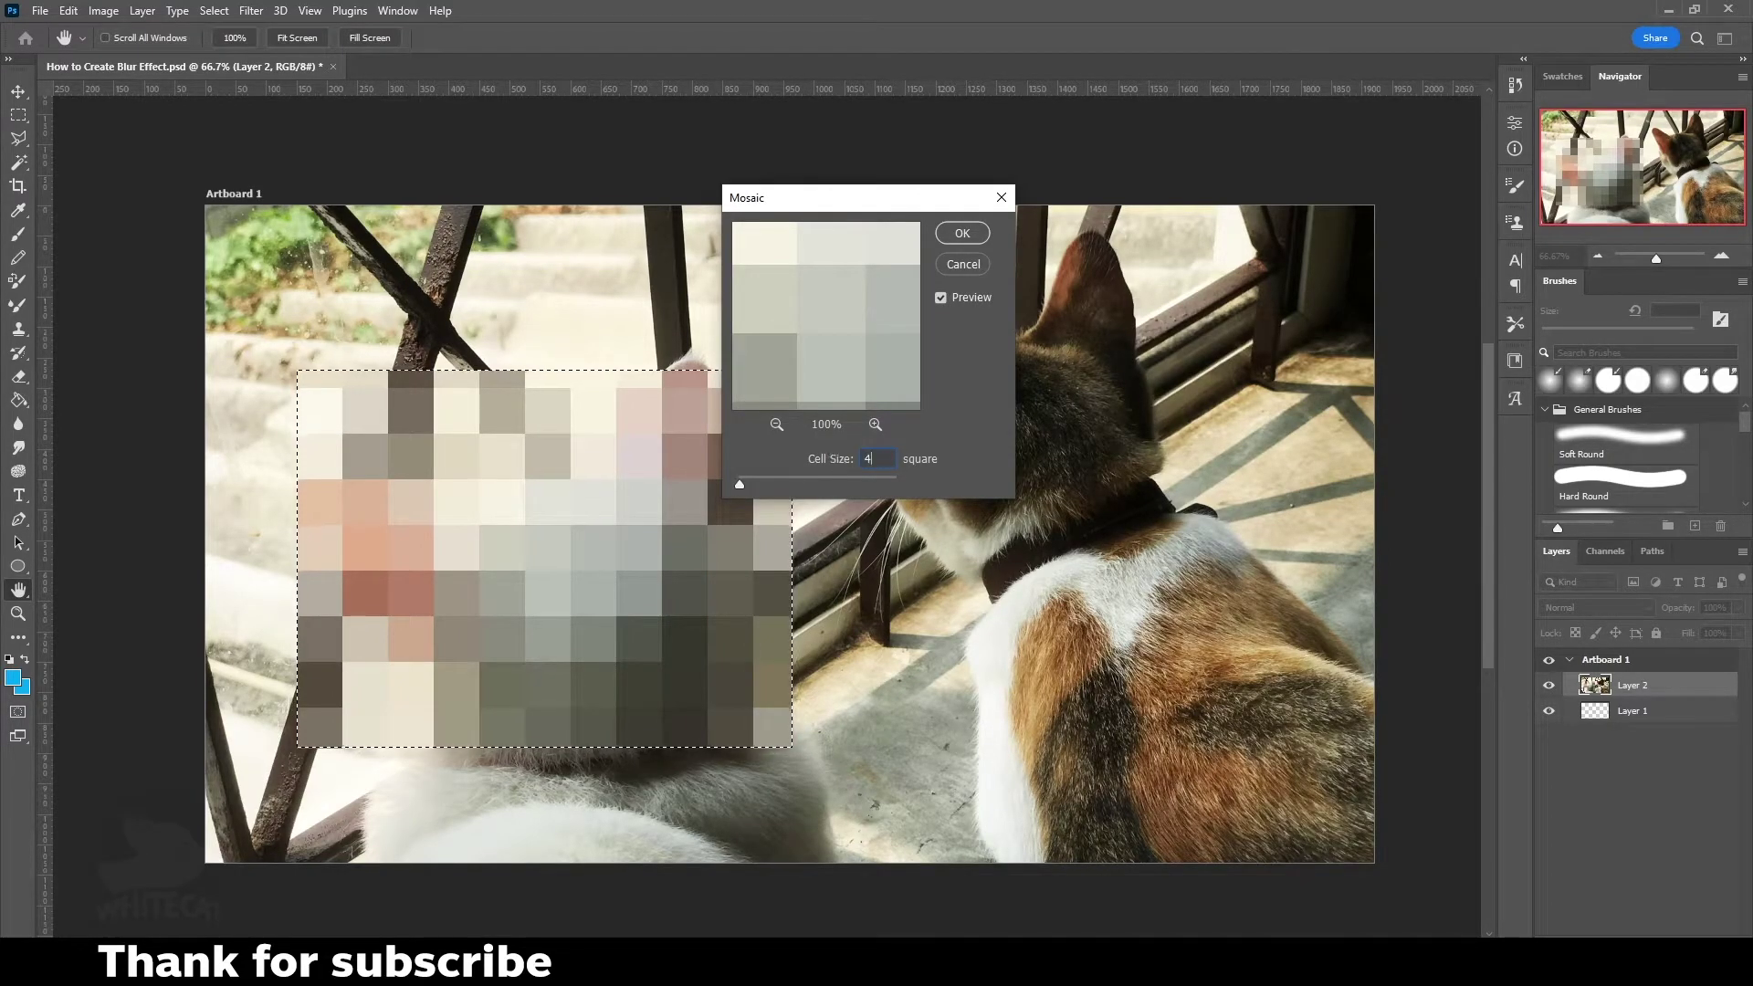
text(40)
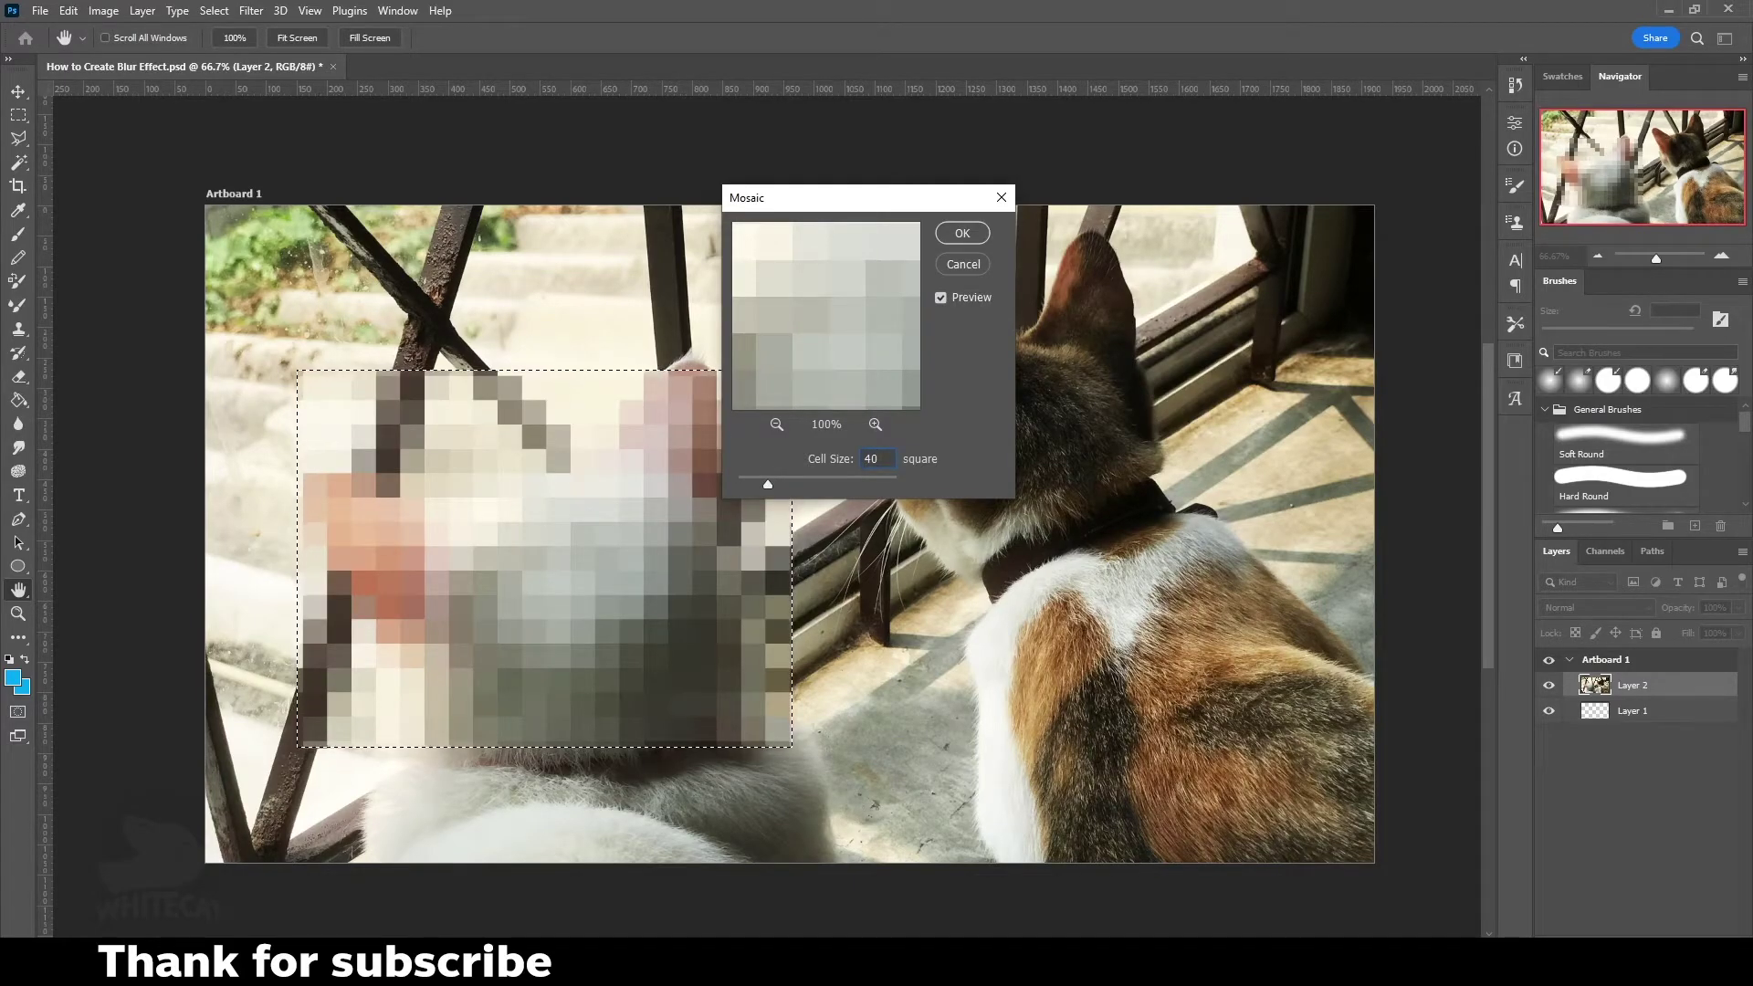
click(967, 226)
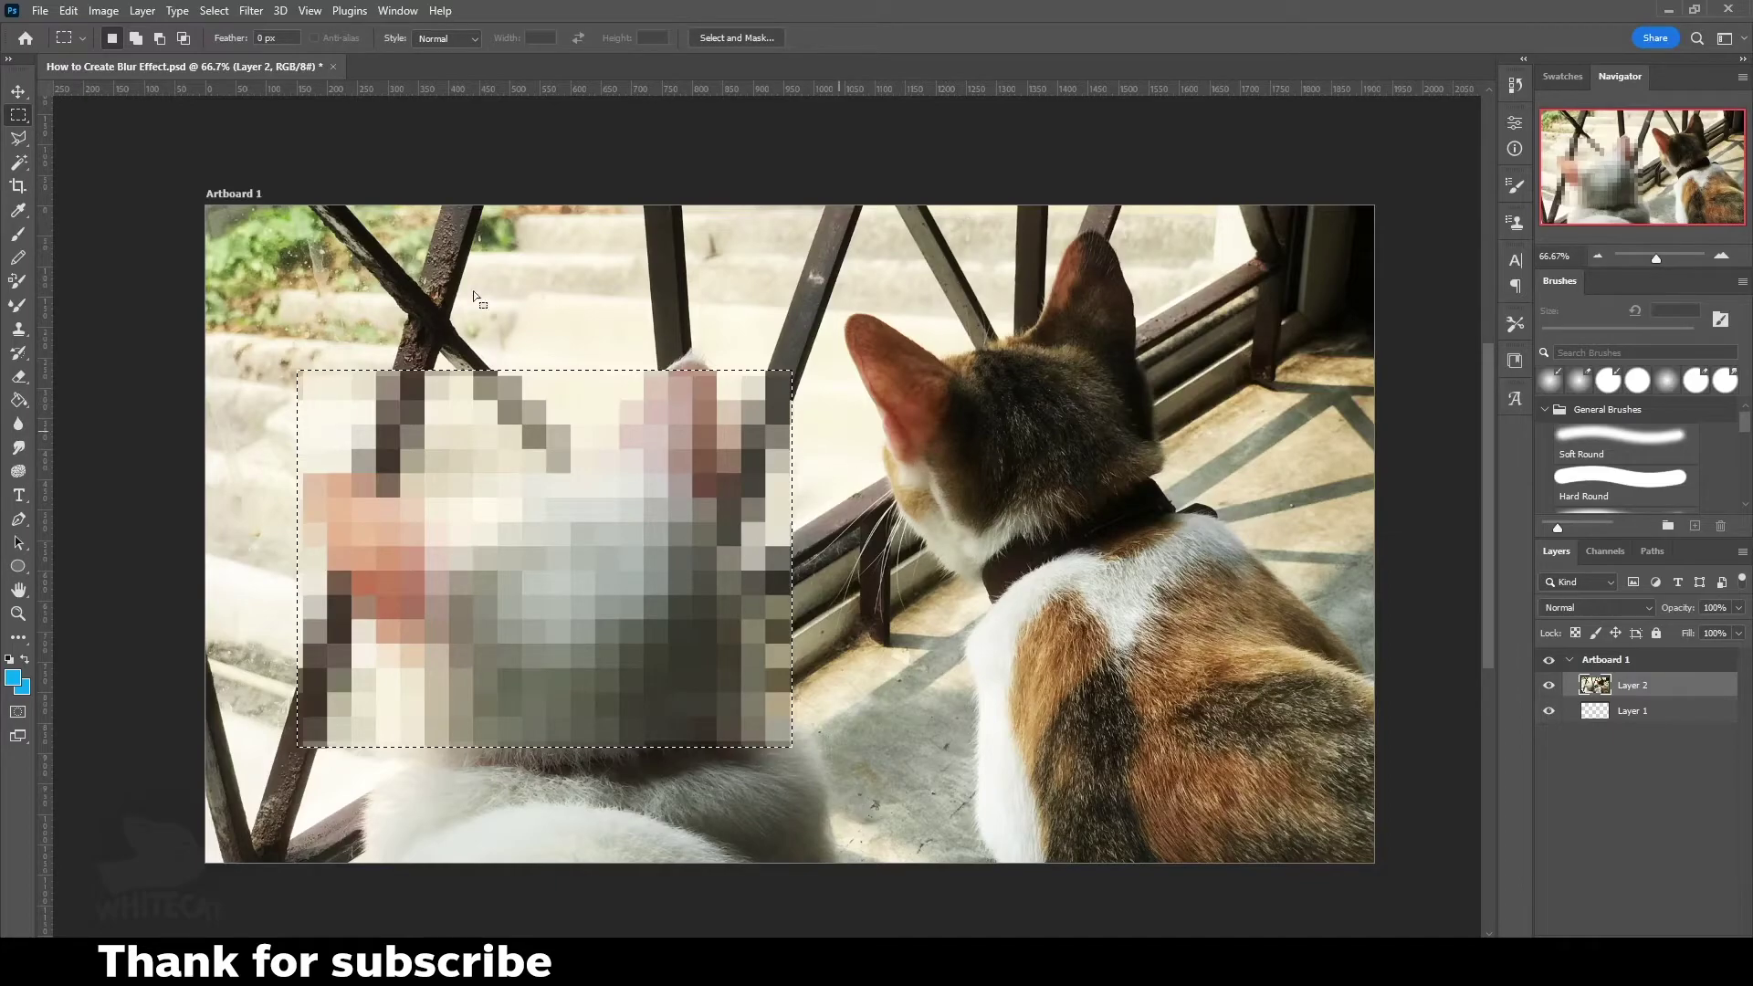
Step: Replace the rectangle with an elliptical selection around the calico's head and open Mosaic settings
click(534, 477)
right_click(20, 122)
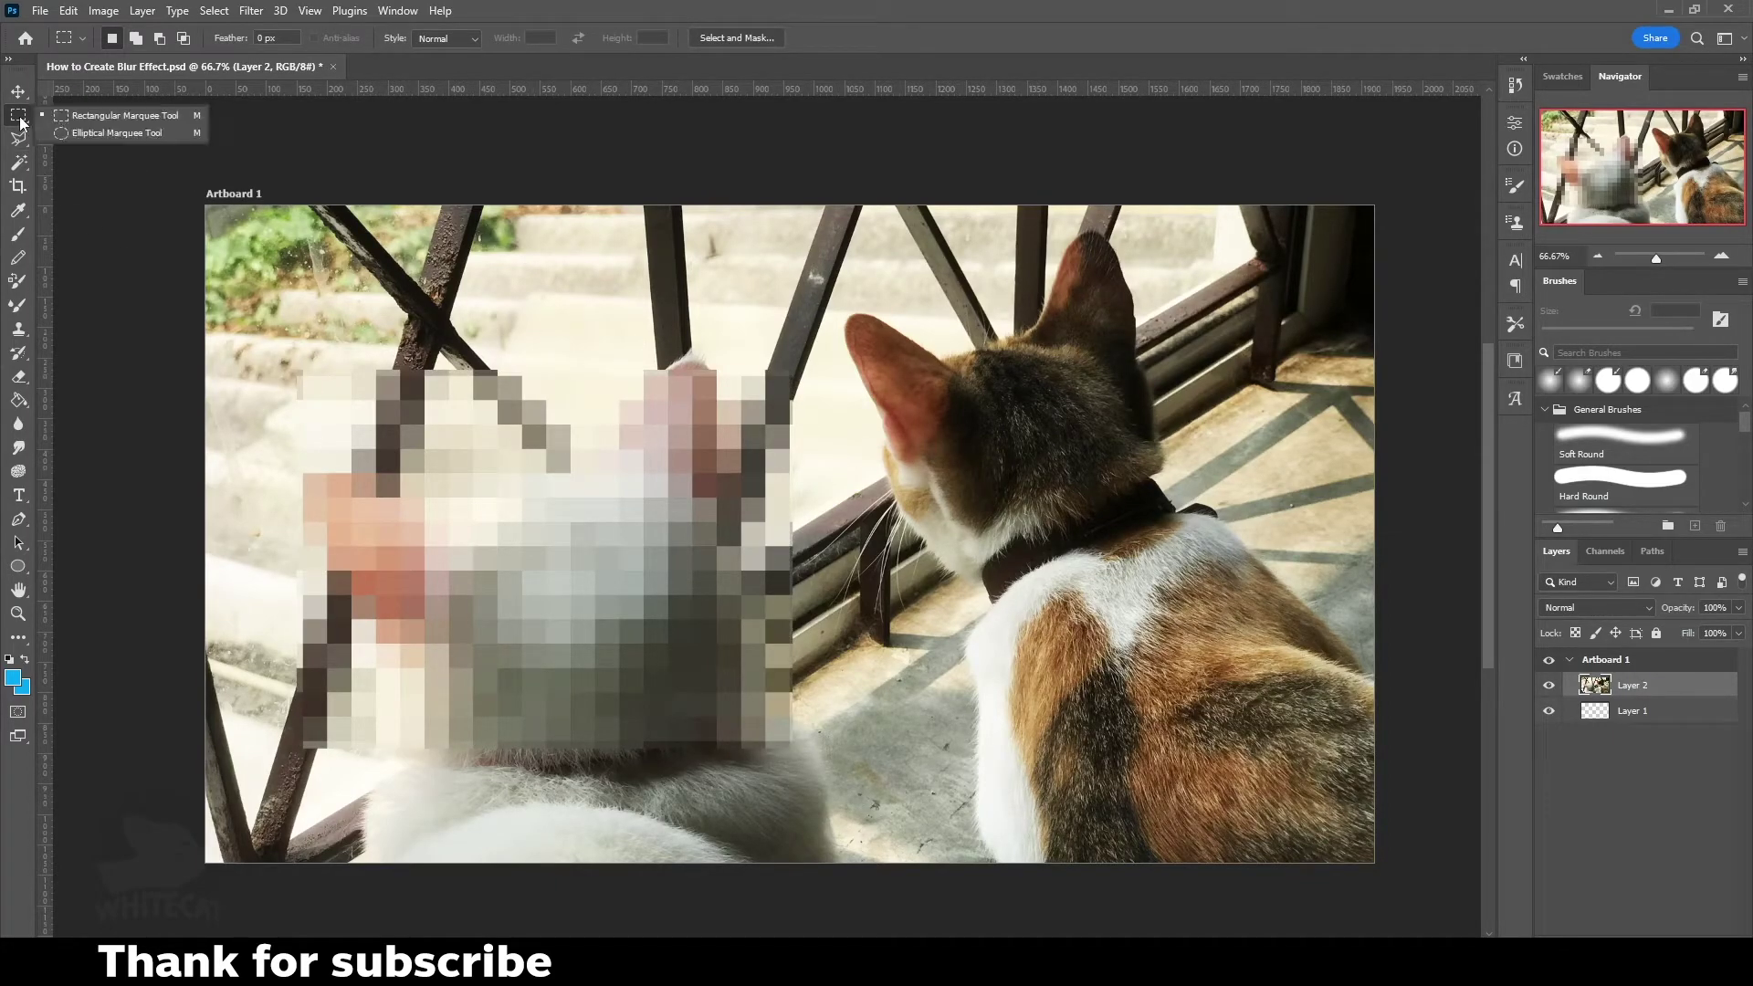
click(76, 135)
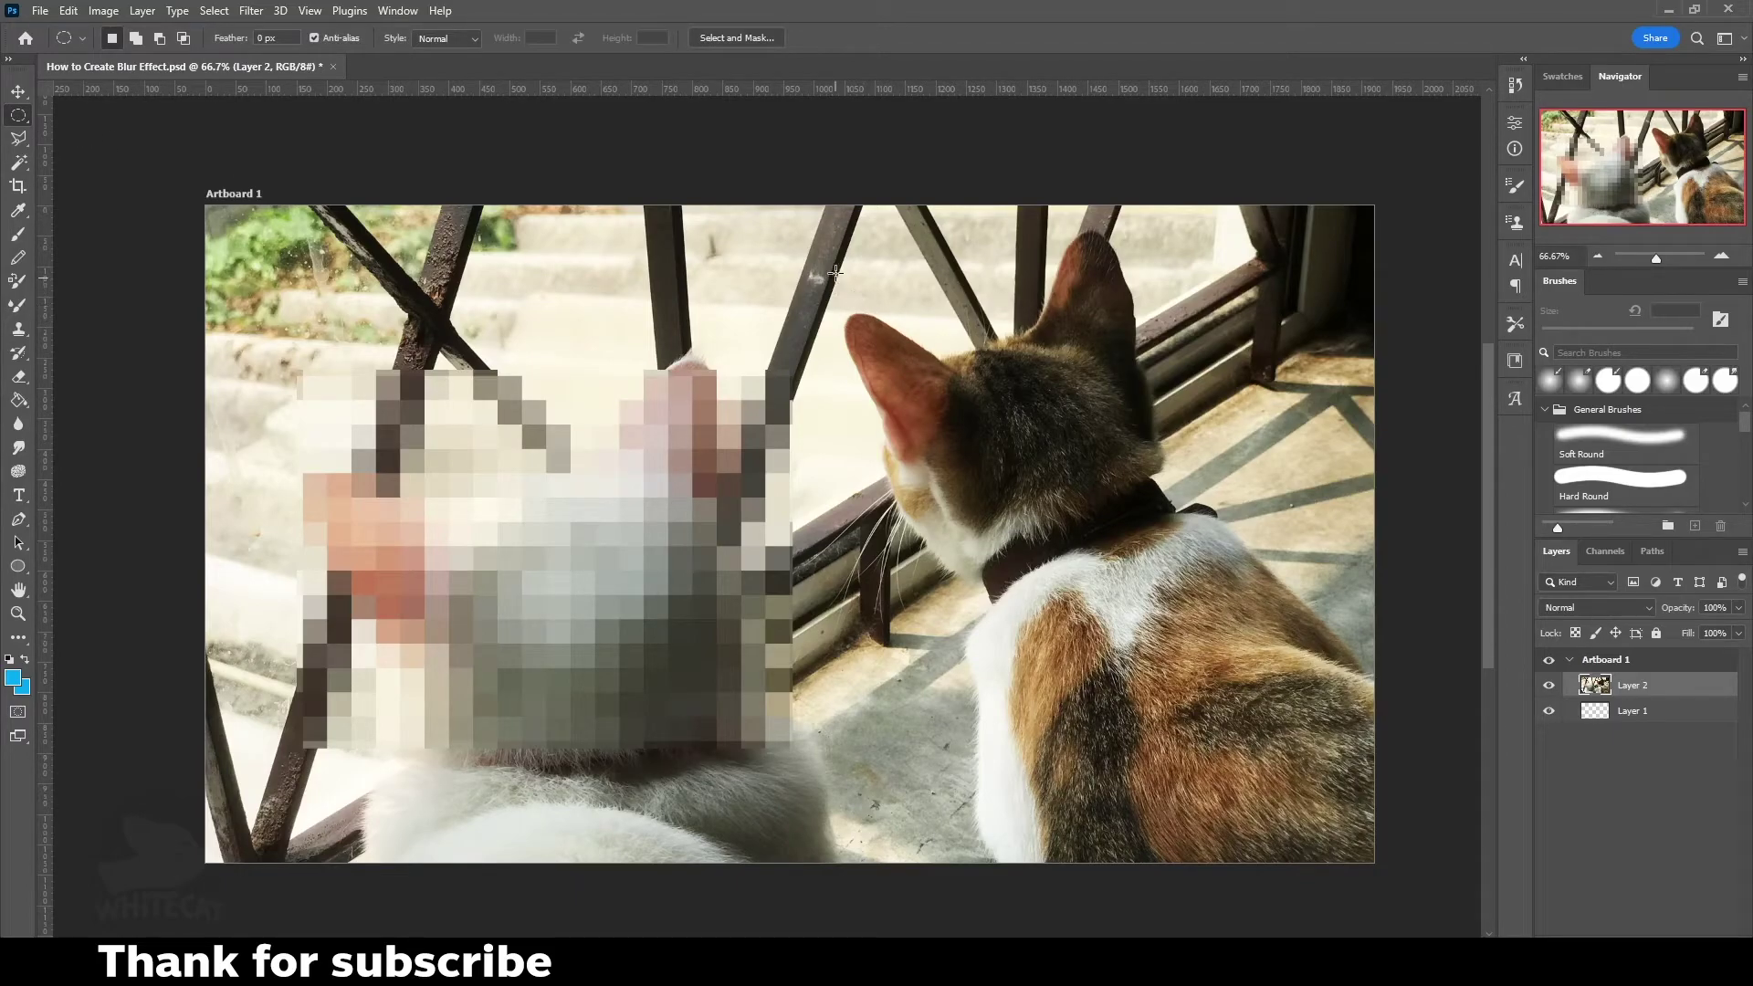
drag(856, 294, 1191, 592)
click(249, 12)
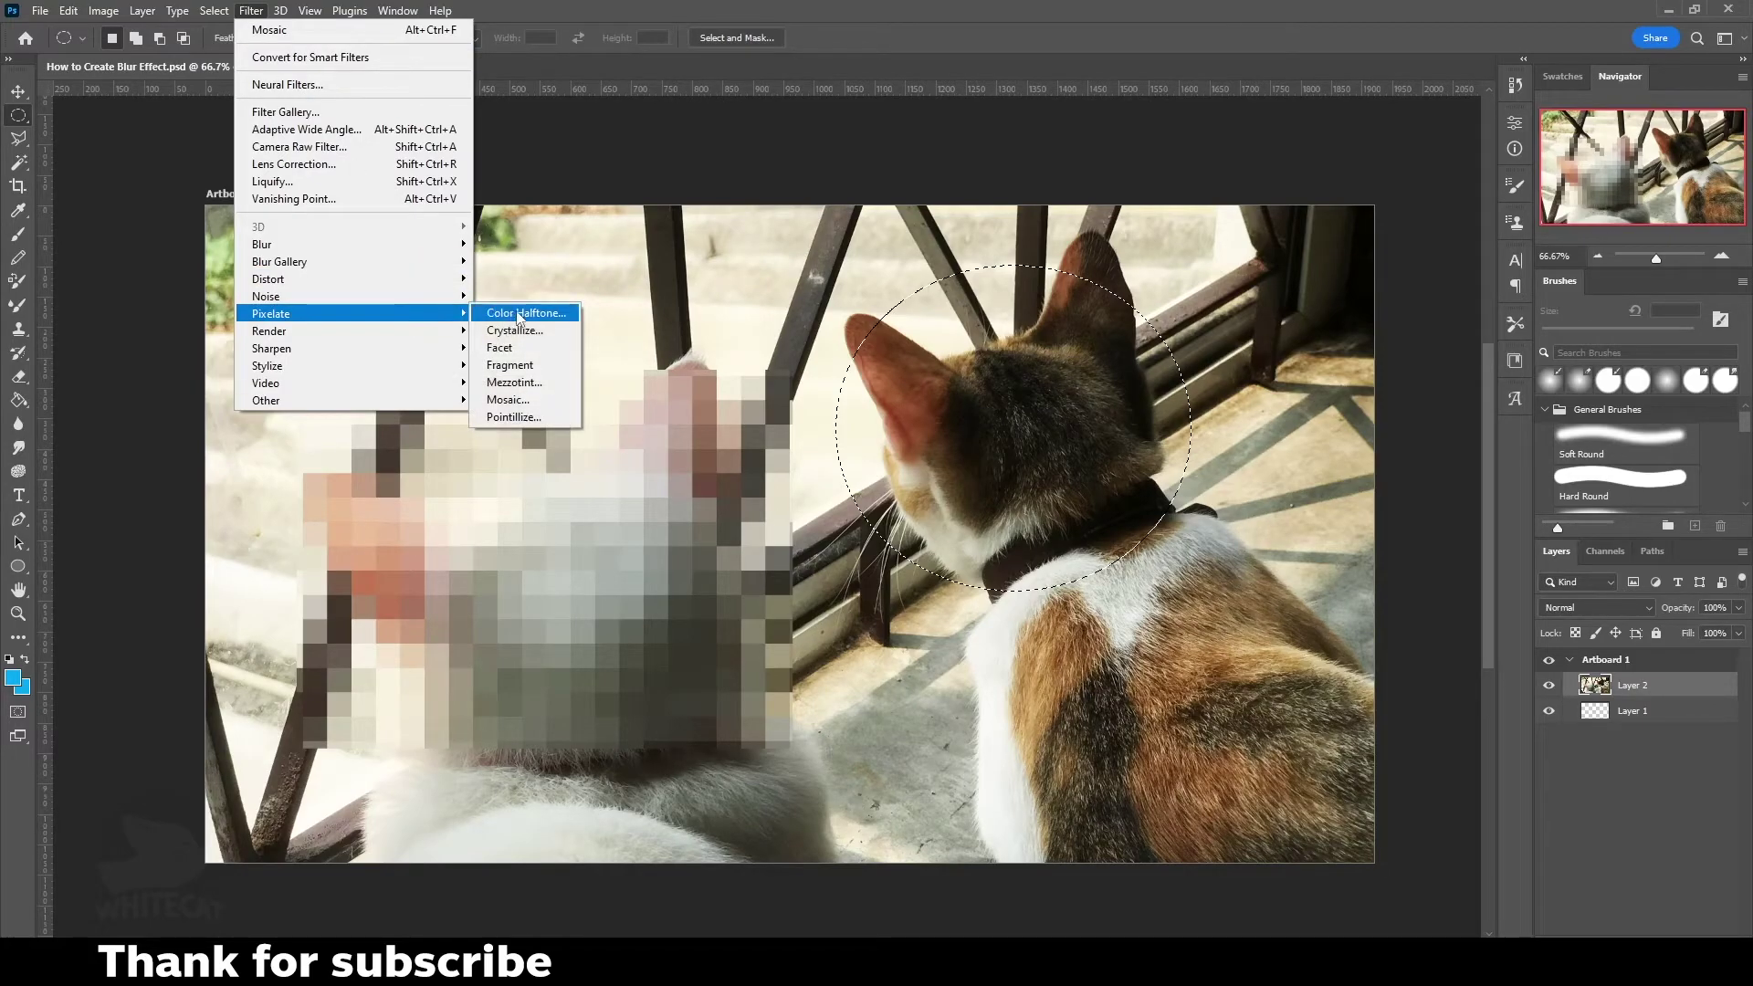
mouse_move(271, 314)
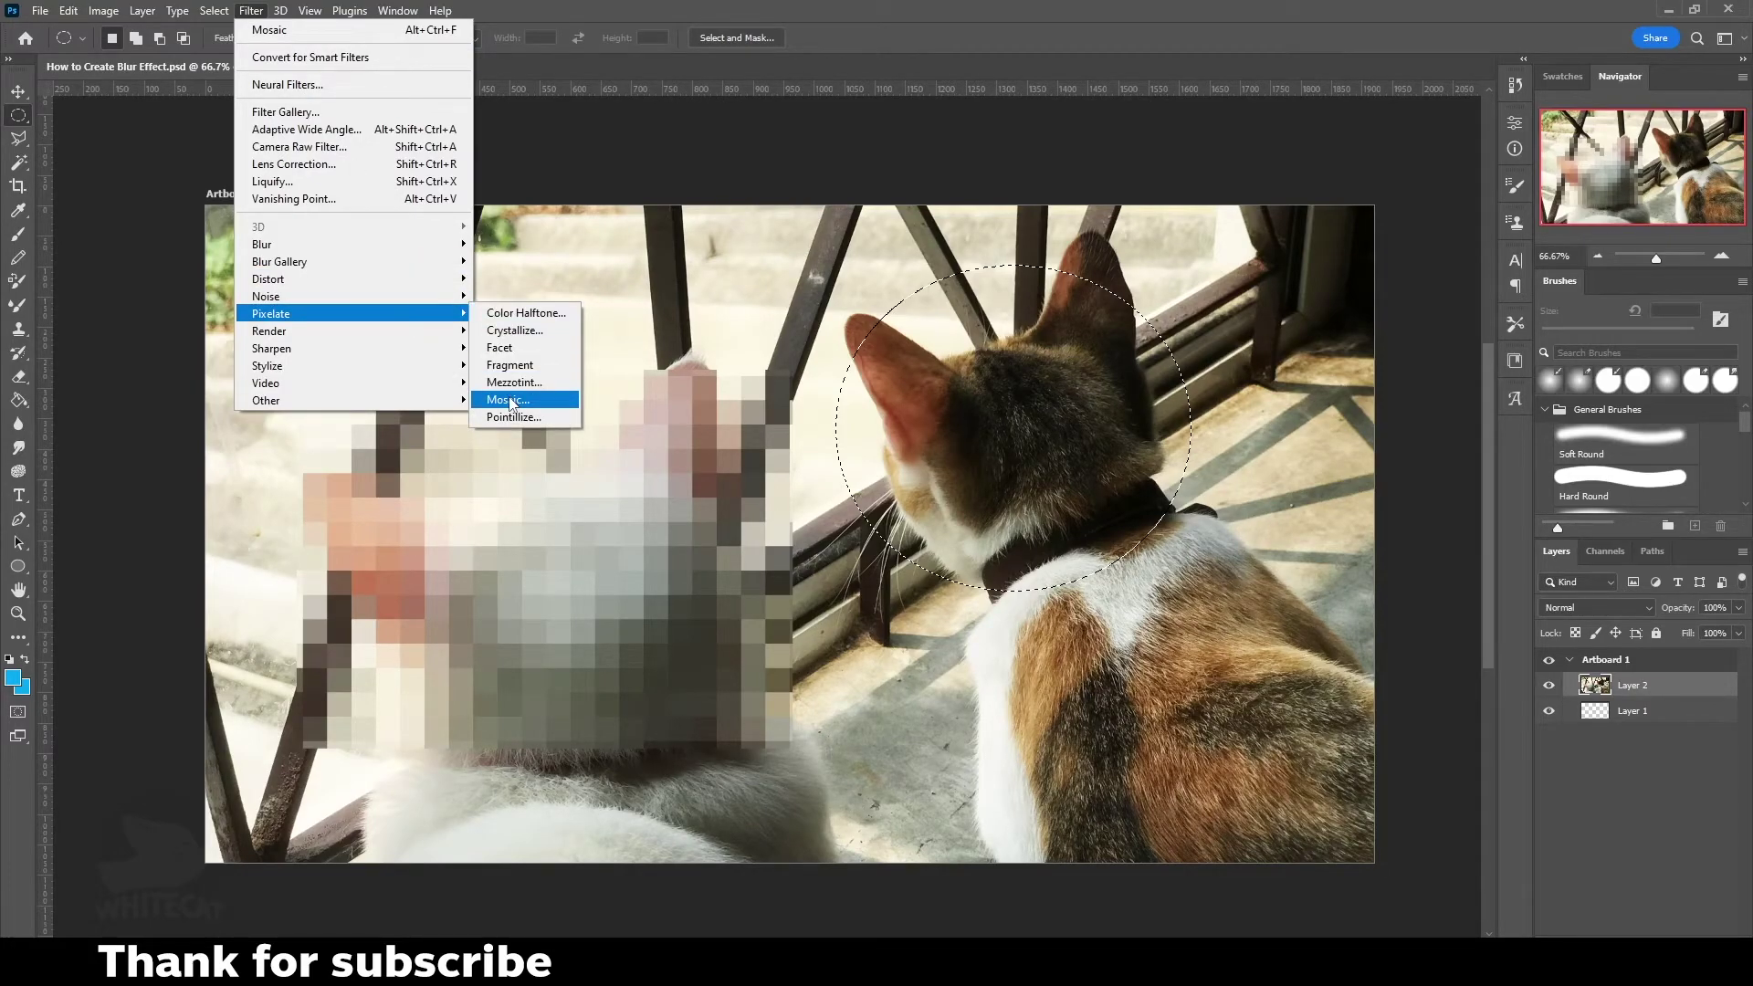
click(508, 399)
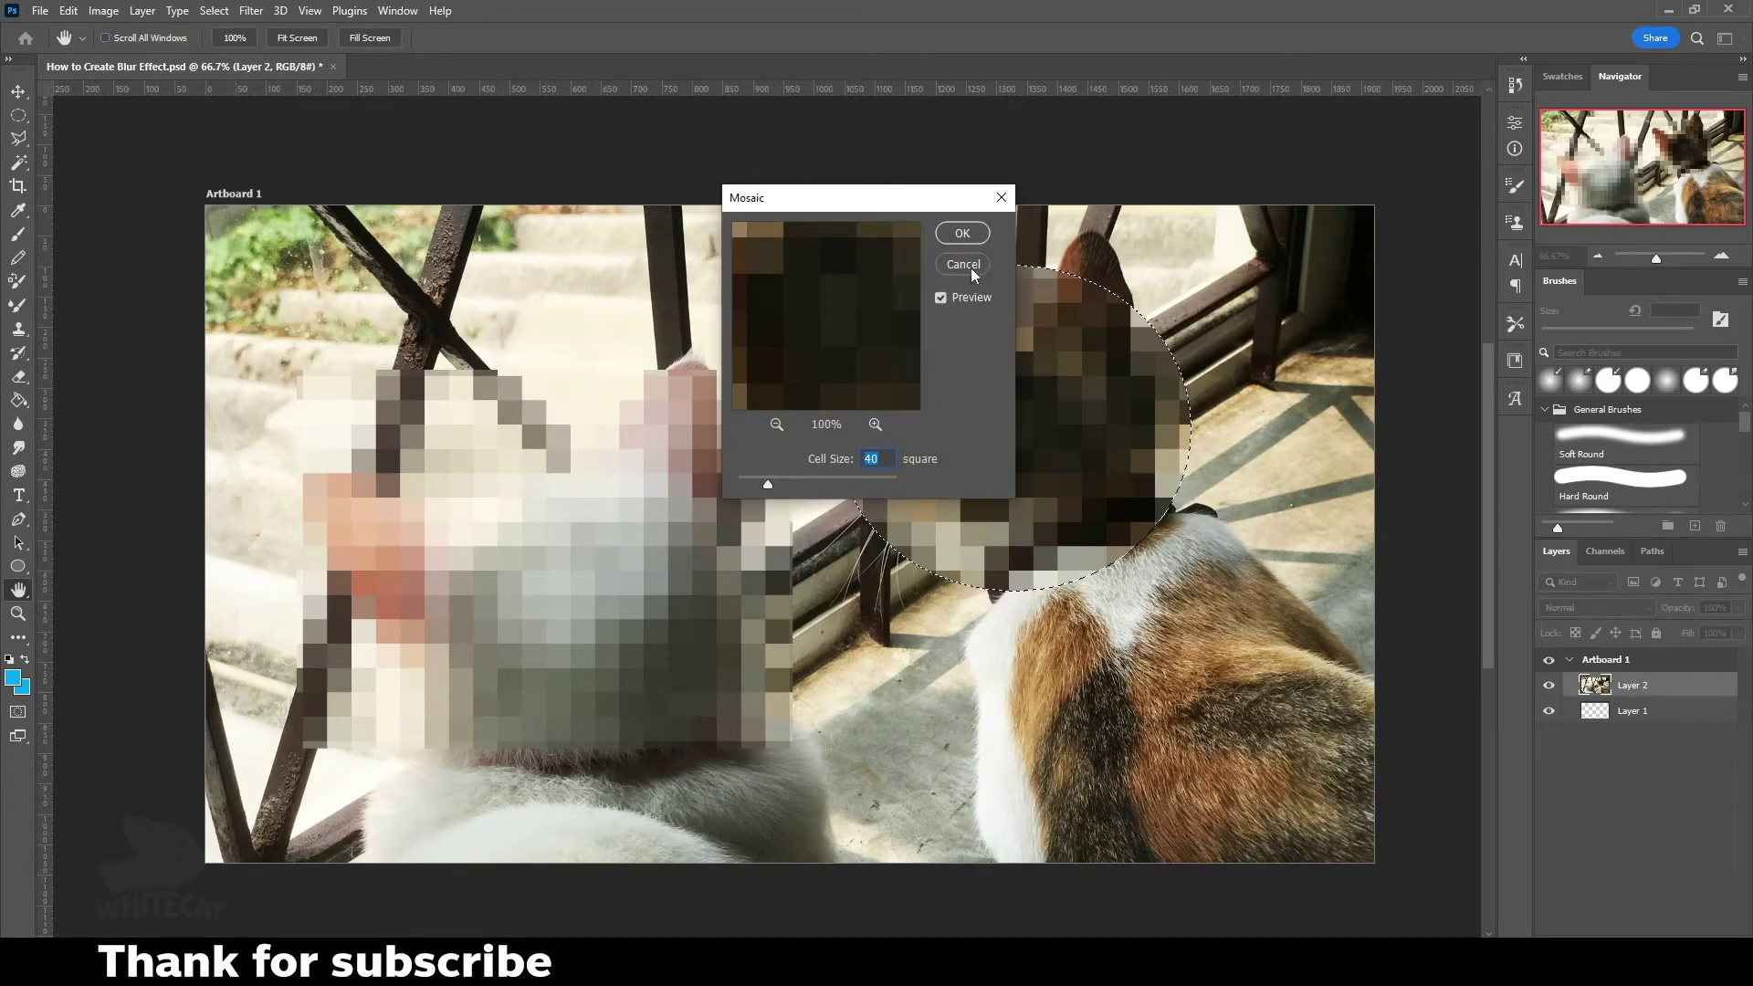
Step: Confirm the cell size 40 Mosaic on the calico cat's circular selection
click(963, 235)
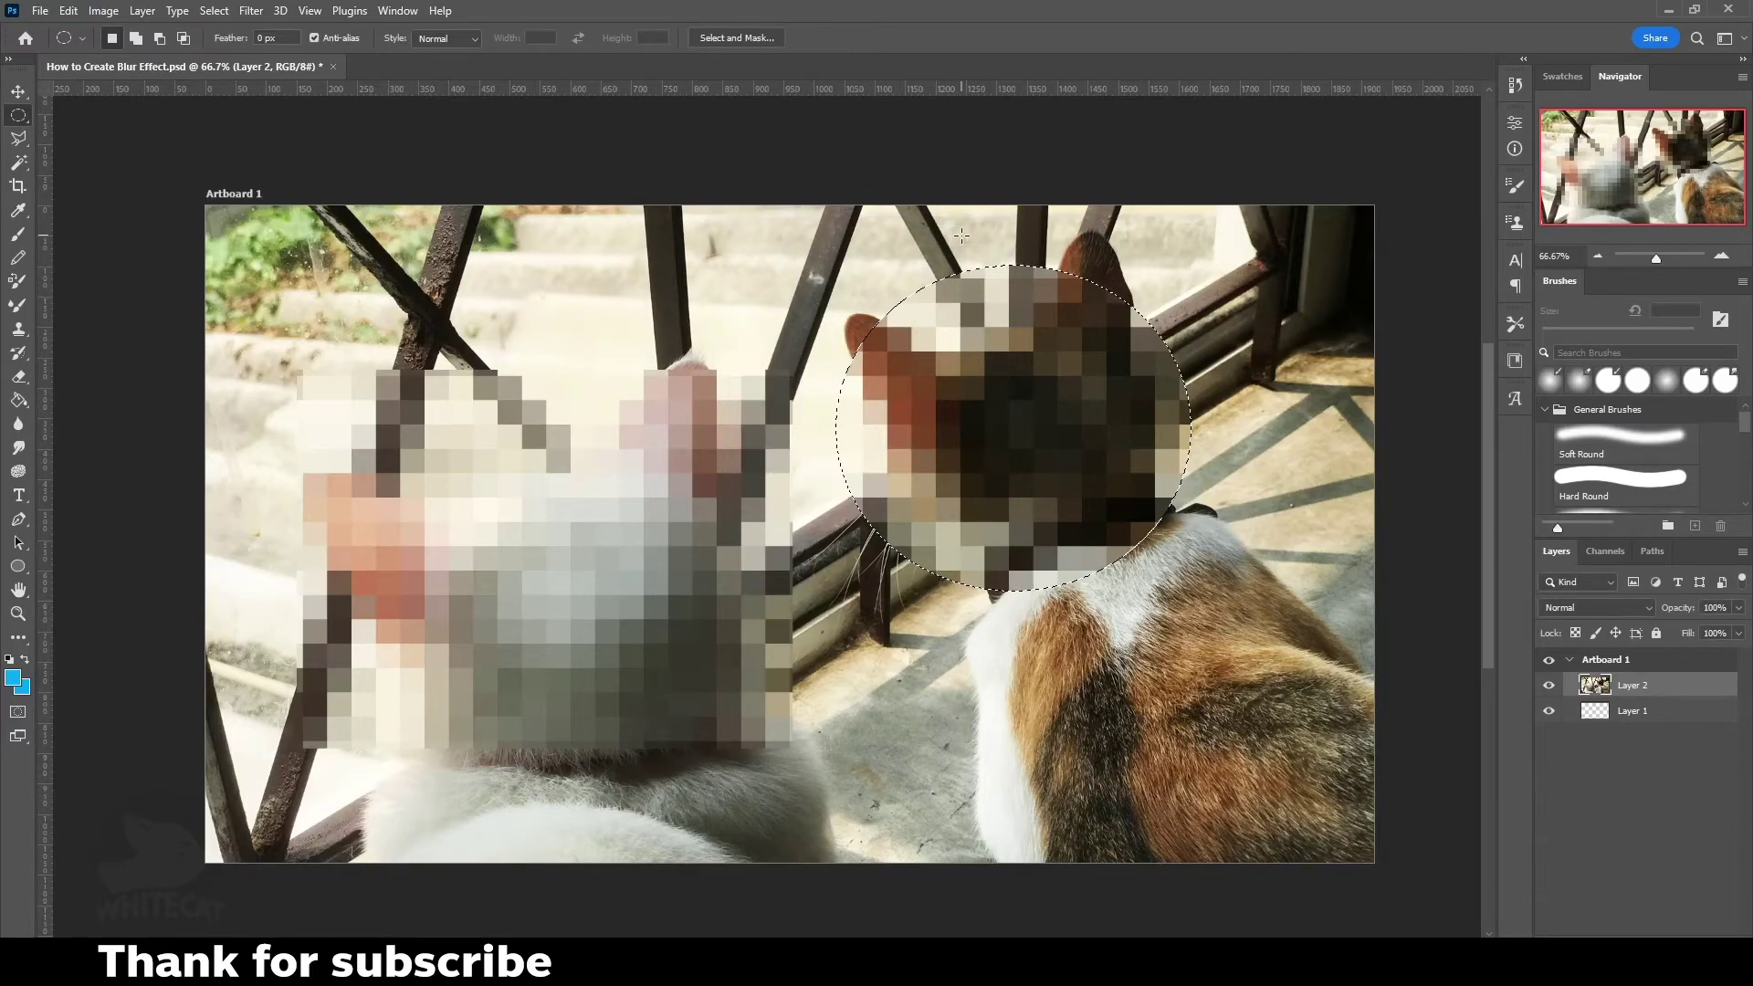